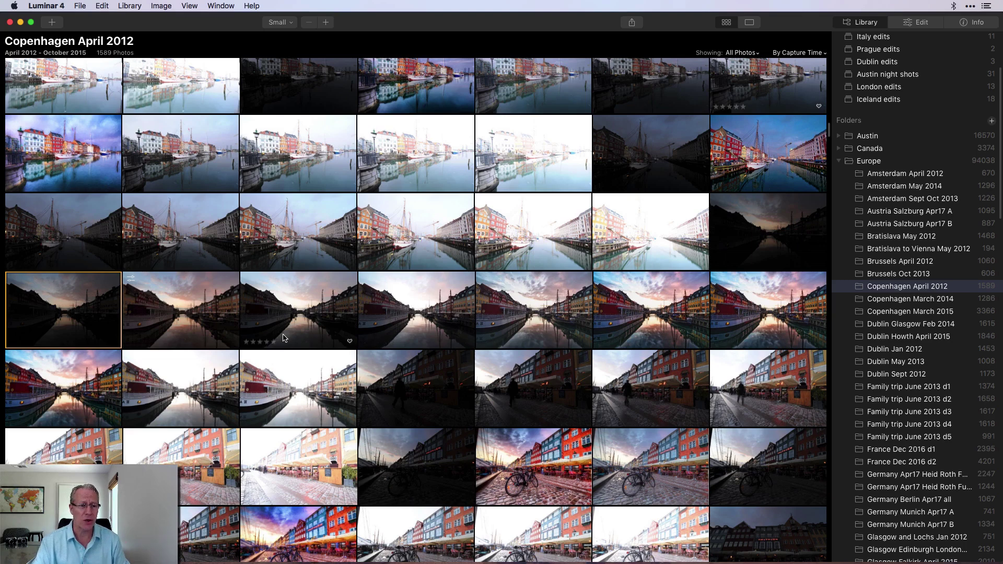
Step: Open the bright canal photo DSC_9200.NEF in the Edit view
left_click(412, 317)
double_click(412, 317)
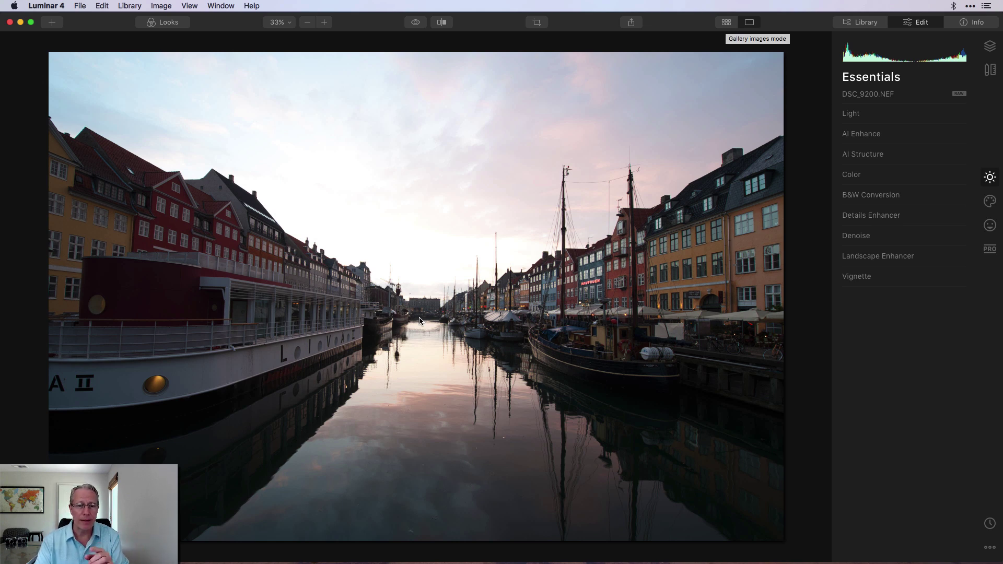
Step: Open the dusk canal shot DSC_9197.NEF from the gallery, checking the Share menu without exporting
left_click(726, 23)
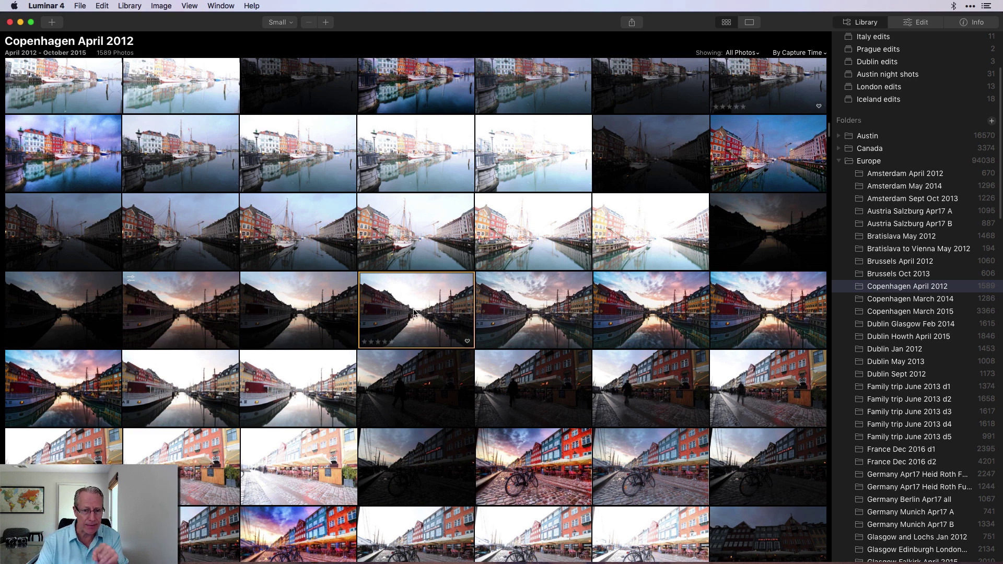
double_click(37, 308)
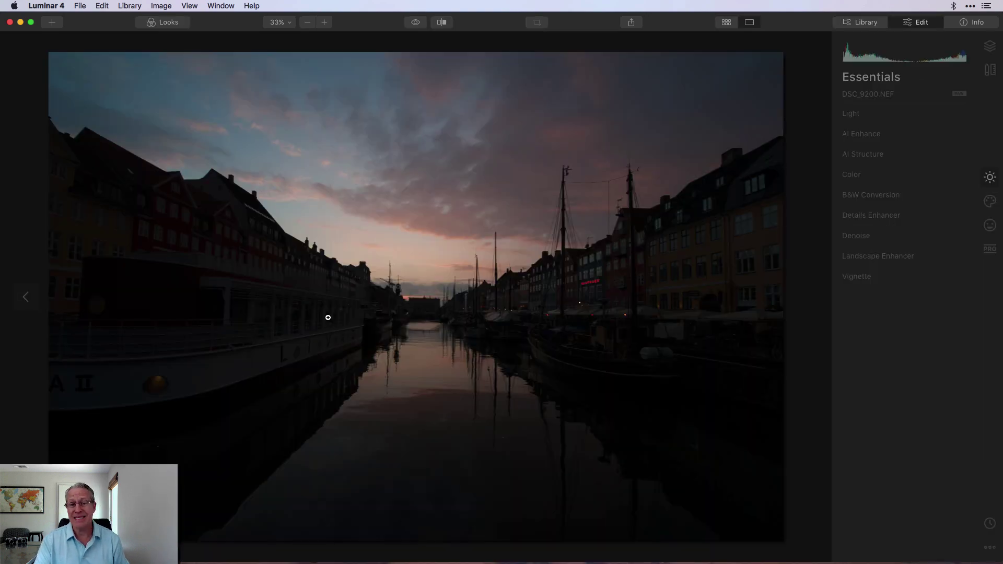
key("Left")
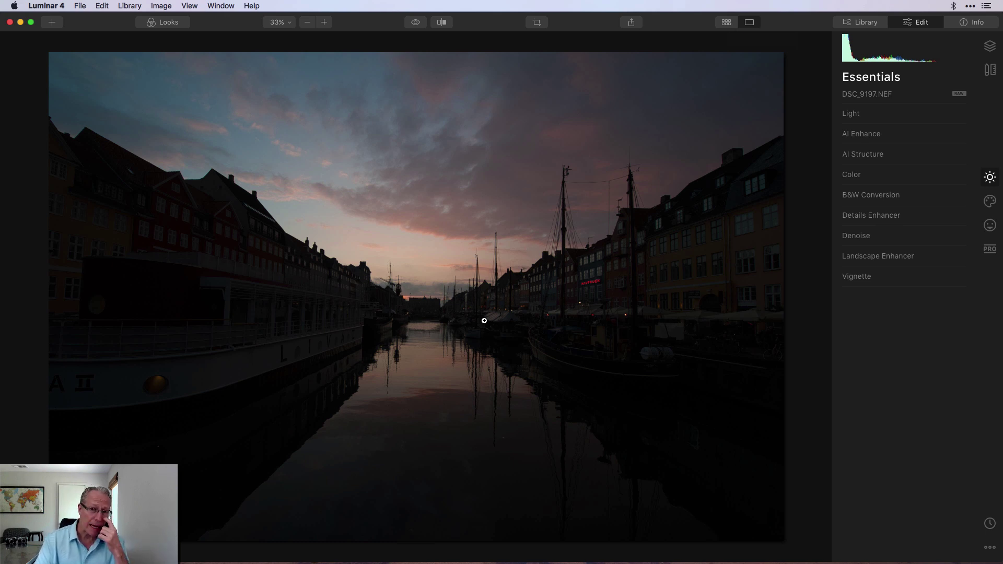
left_click(633, 22)
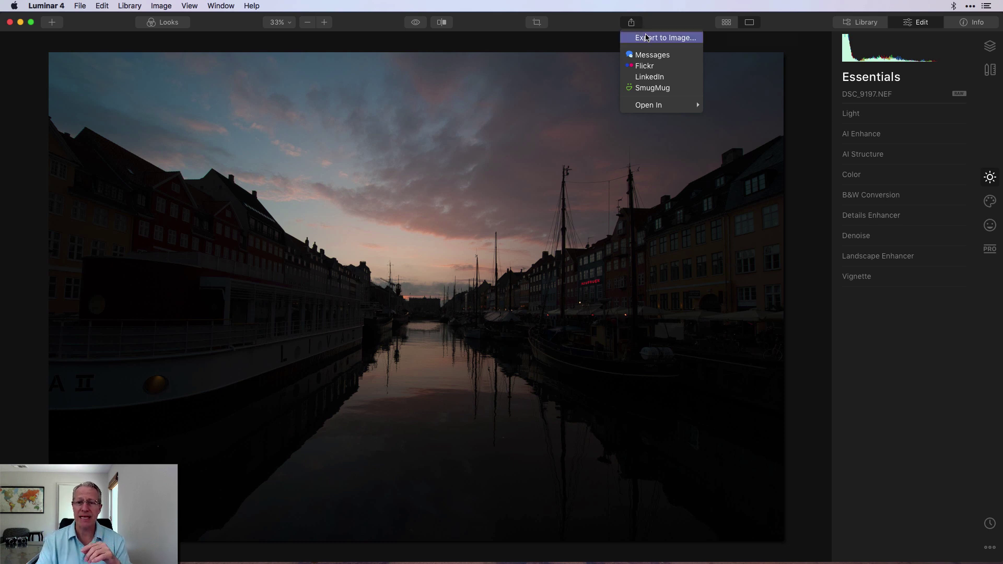
left_click(630, 24)
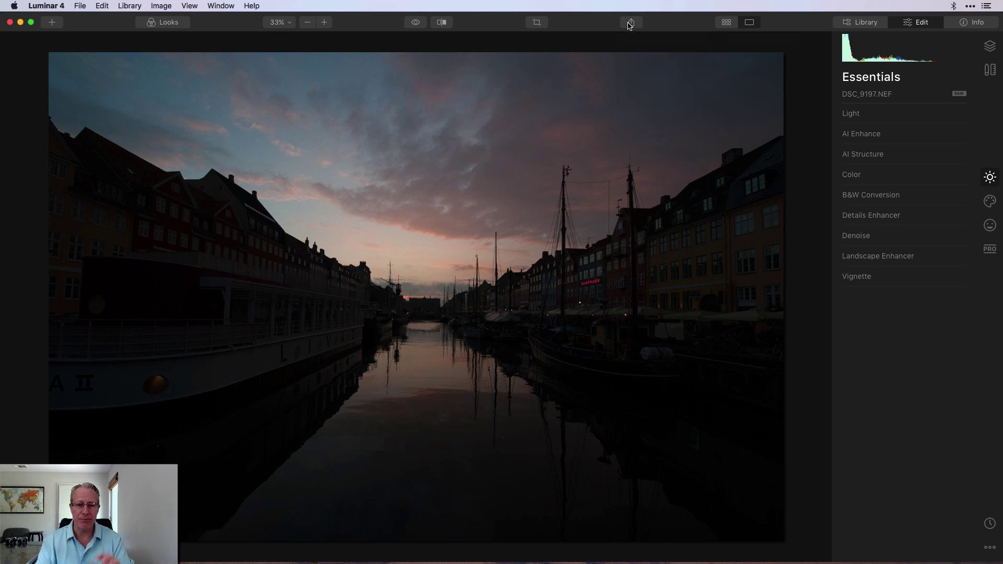
Step: Reopen DSC_9200.NEF from the gallery and show its layers list
left_click(726, 23)
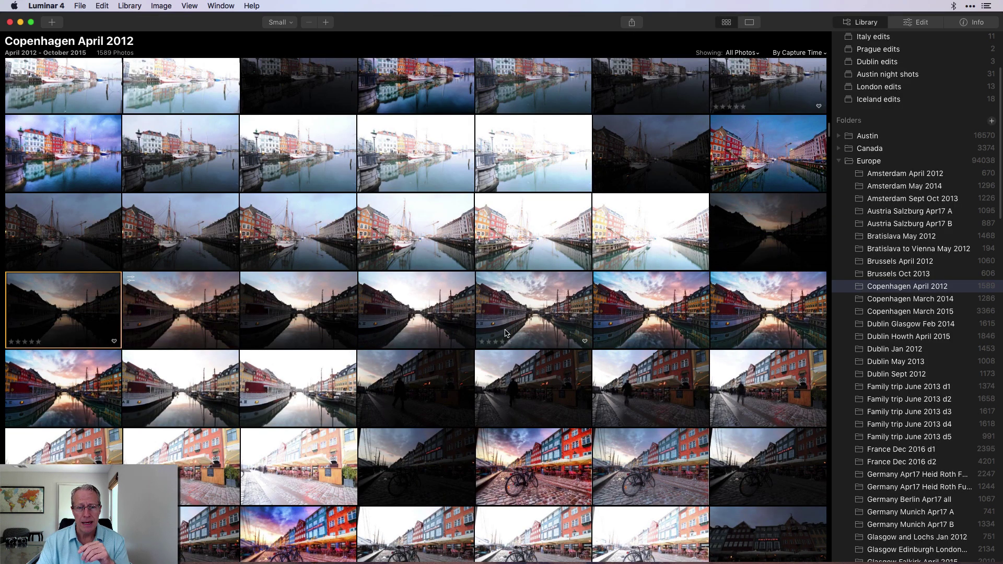
double_click(410, 325)
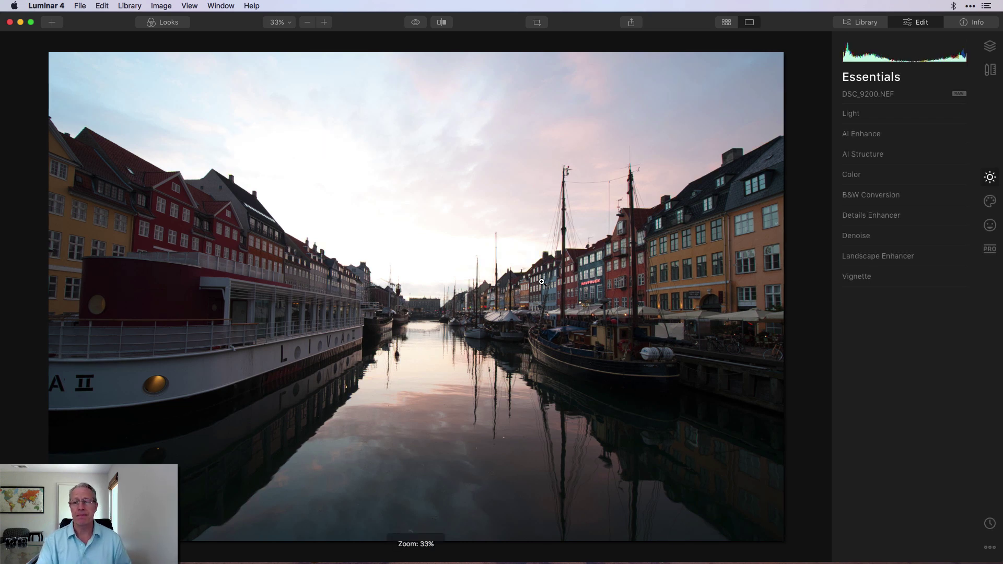
left_click(990, 46)
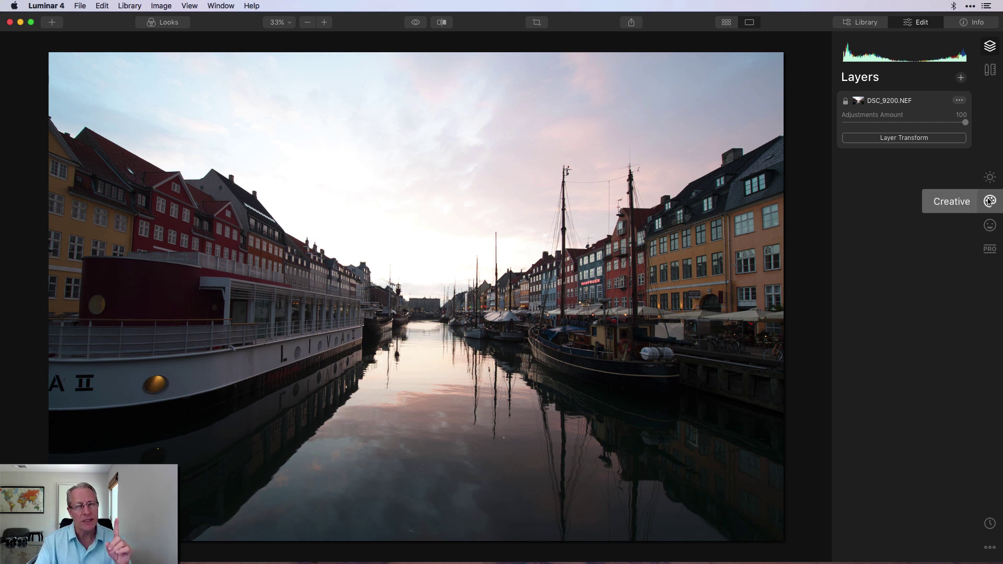
Step: Replace the canal photo's sky with the custom image CPH.jpeg in AI Sky Replacement
left_click(989, 202)
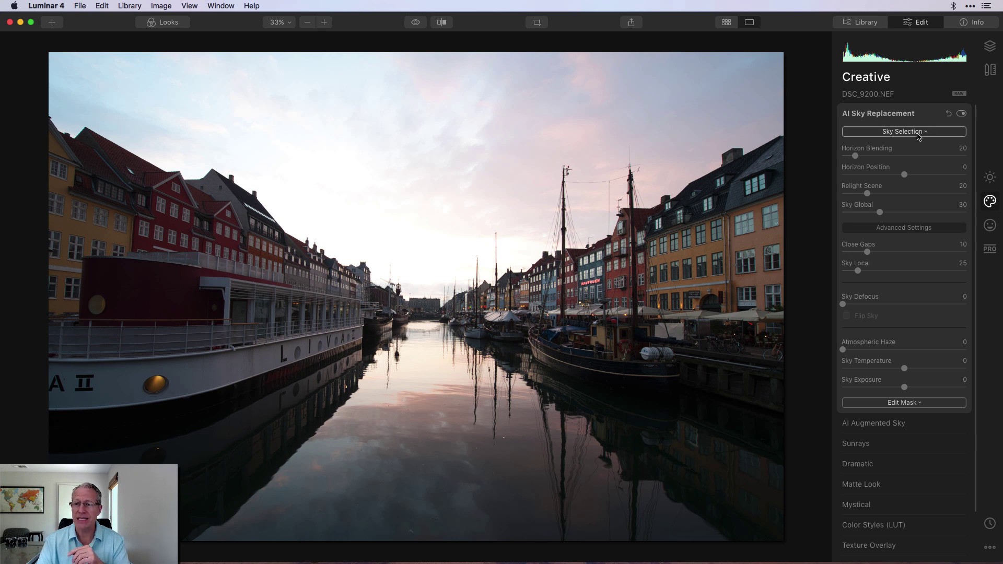
left_click(919, 135)
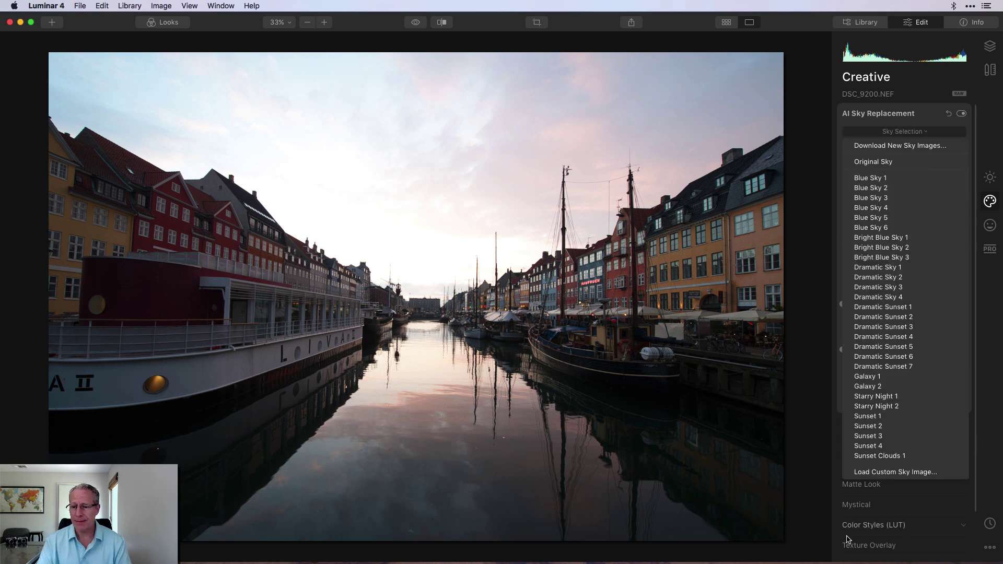
left_click(887, 473)
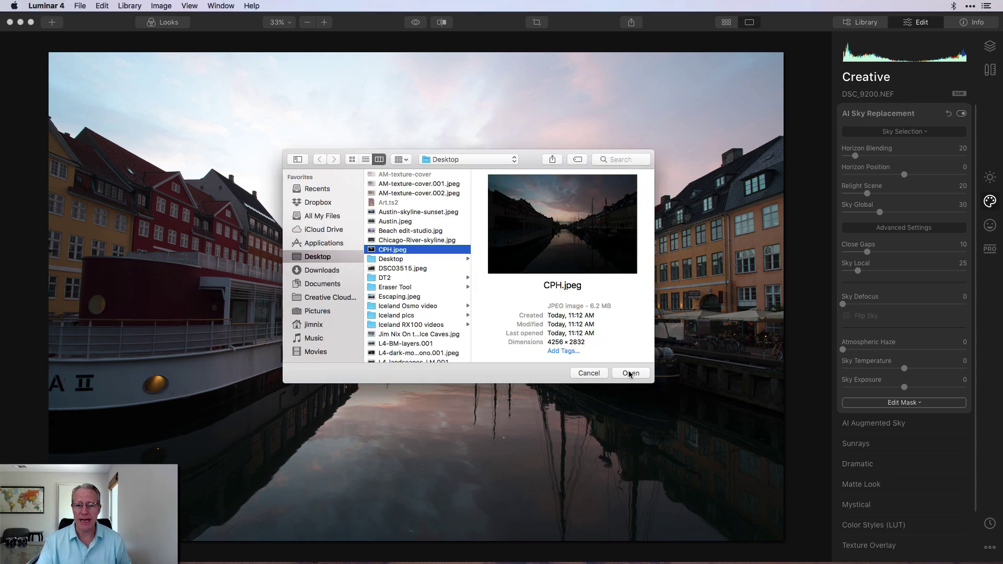
left_click(631, 373)
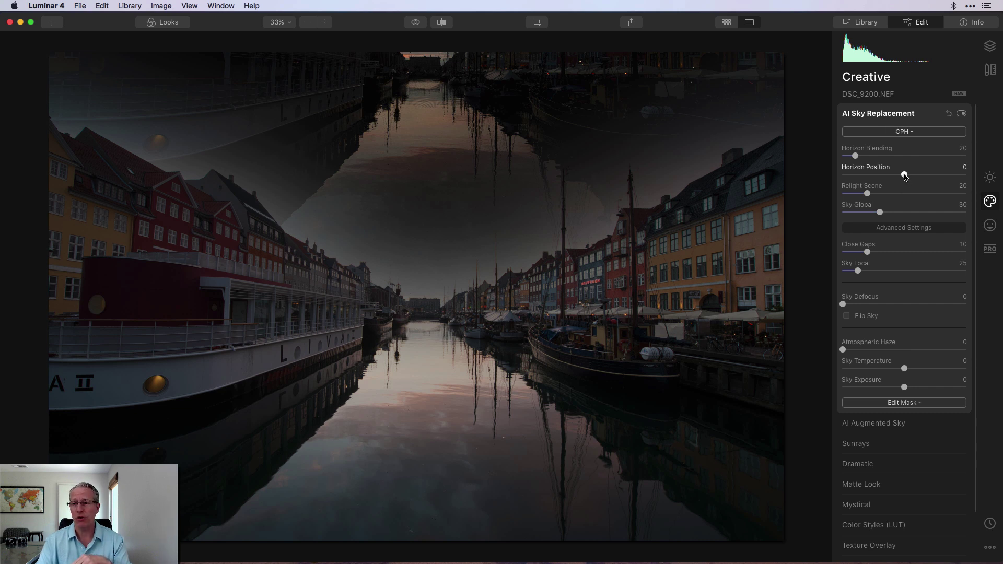
Step: Set Horizon Position to -100, Relight Scene to 0 and Close Gaps to 6
left_click_drag(904, 175, 818, 176)
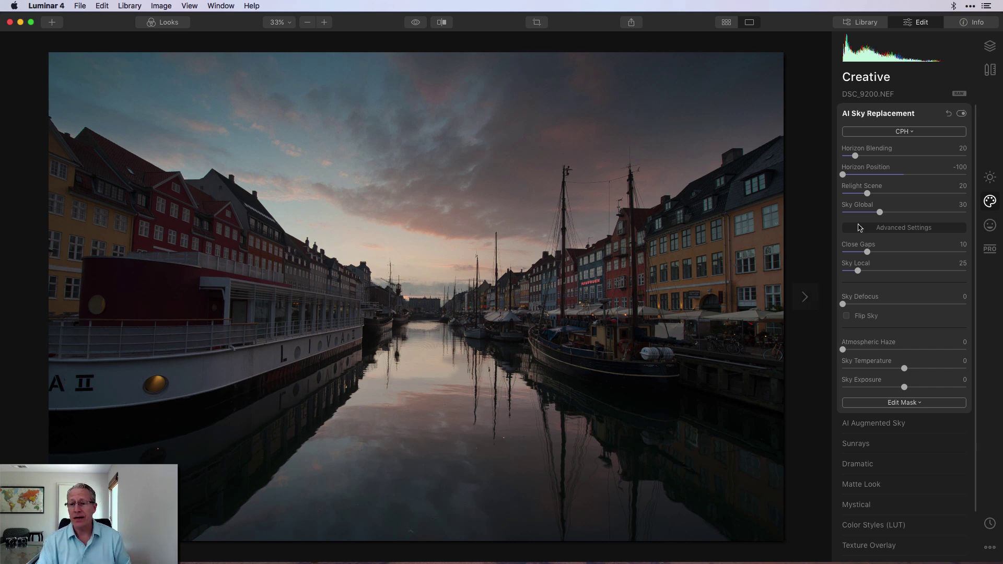
left_click_drag(868, 193, 829, 194)
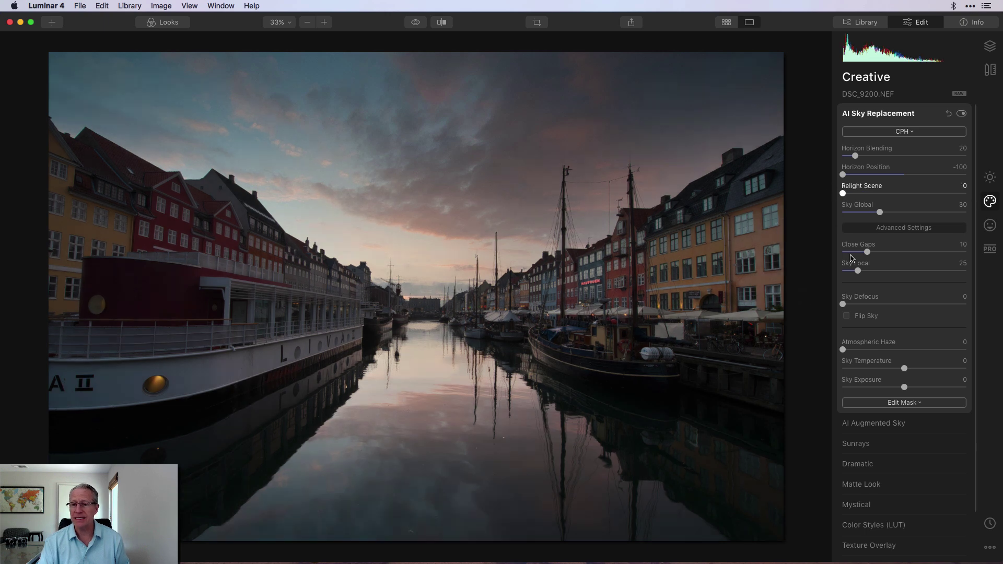
left_click_drag(868, 253, 876, 273)
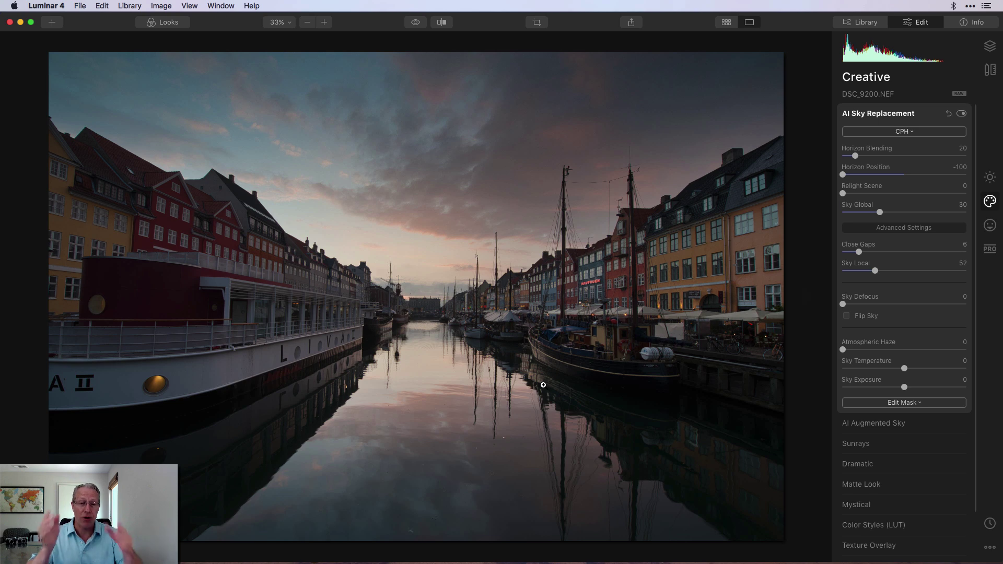
left_click(416, 24)
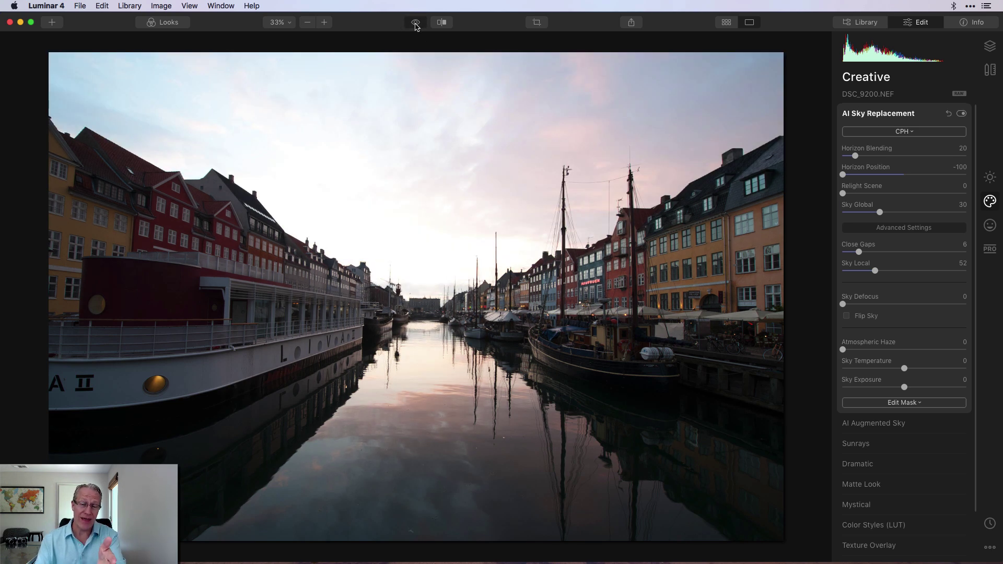
left_click(416, 24)
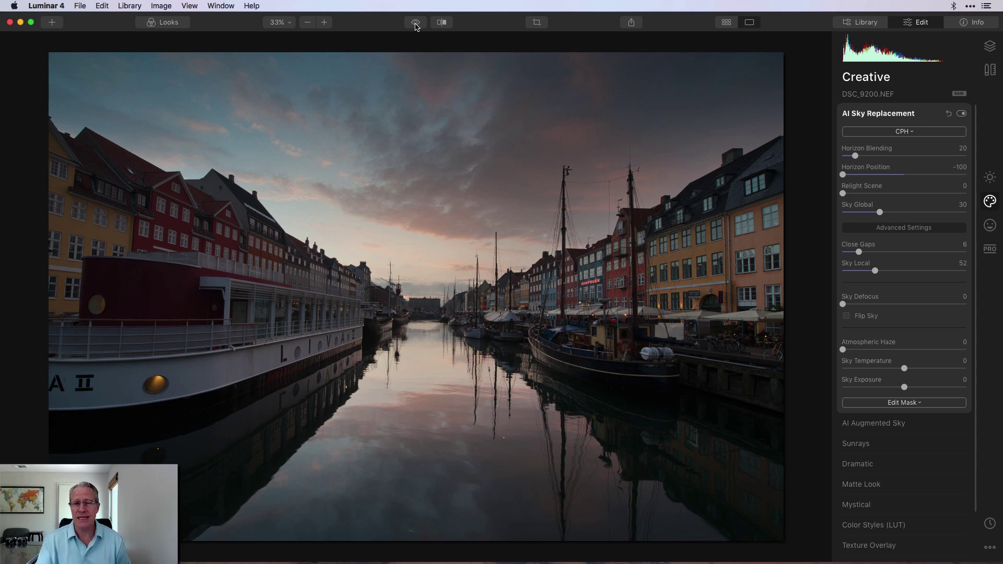
left_click(985, 178)
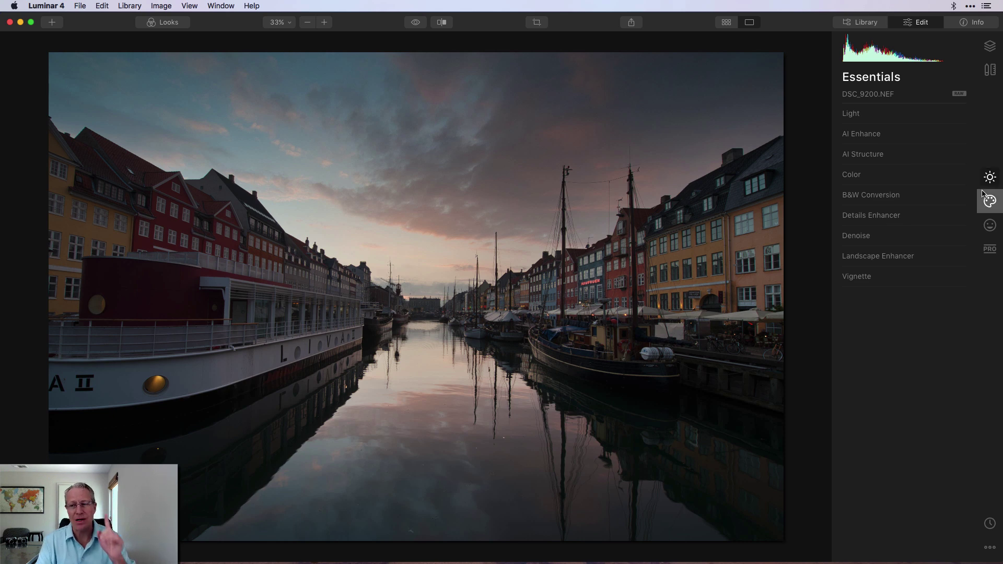
left_click(990, 201)
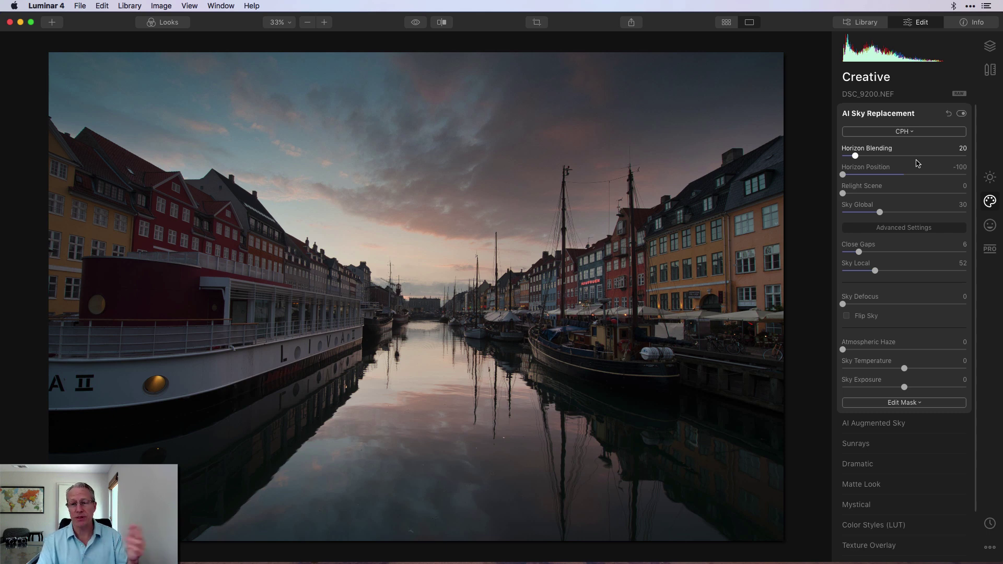
Step: In Essentials Light, cool the white balance to 4311 and add Smart Contrast 29
left_click(991, 178)
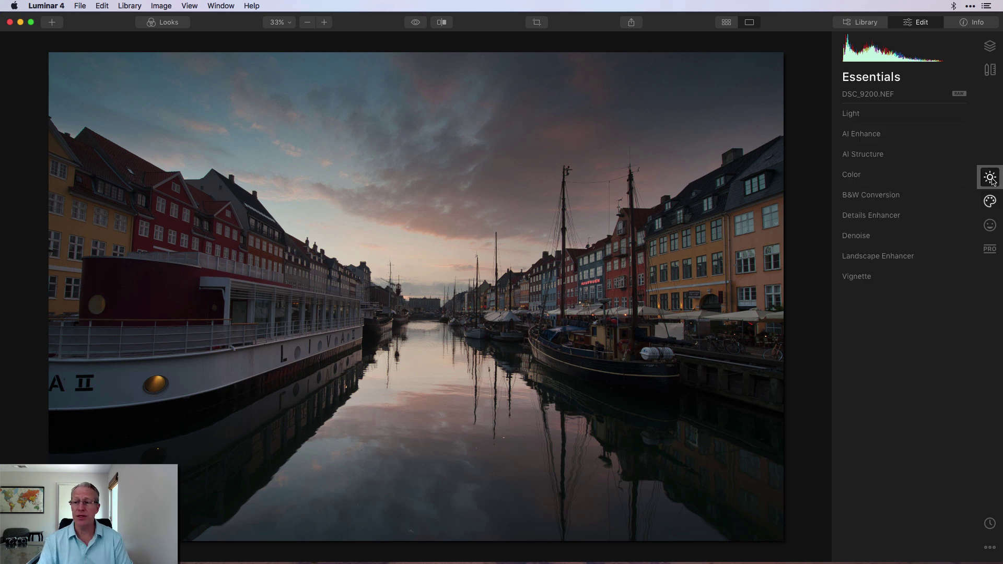
left_click(875, 115)
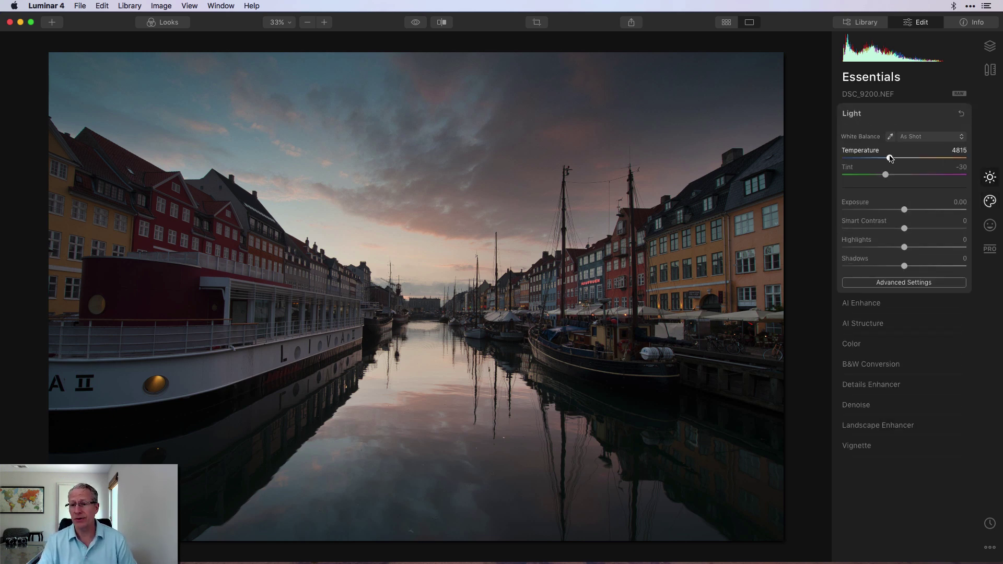
left_click_drag(890, 158, 889, 176)
left_click_drag(915, 228, 913, 266)
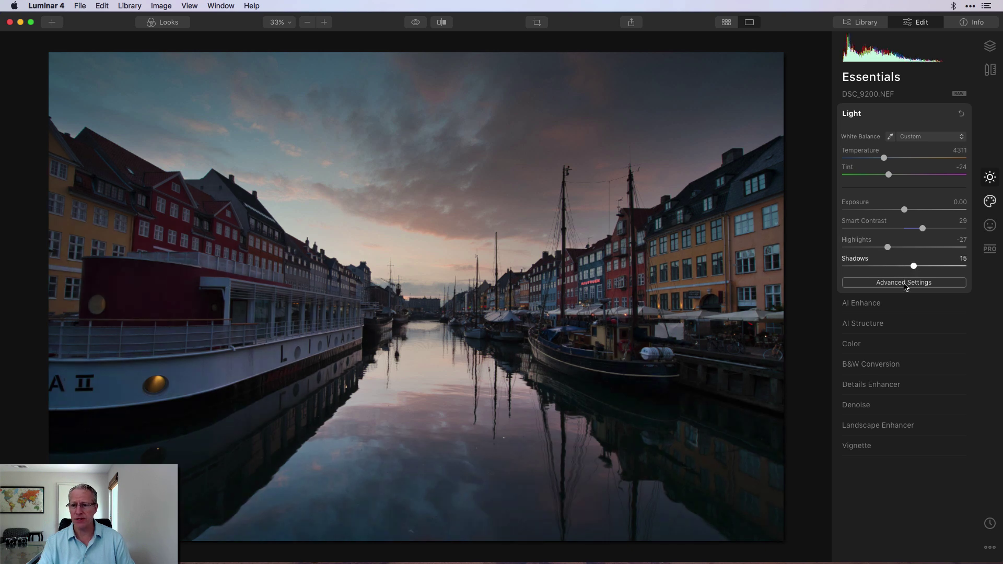
Step: Raise the AI Accent slider in AI Enhance and expand AI Structure
left_click(886, 306)
left_click_drag(843, 160, 892, 182)
left_click(853, 220)
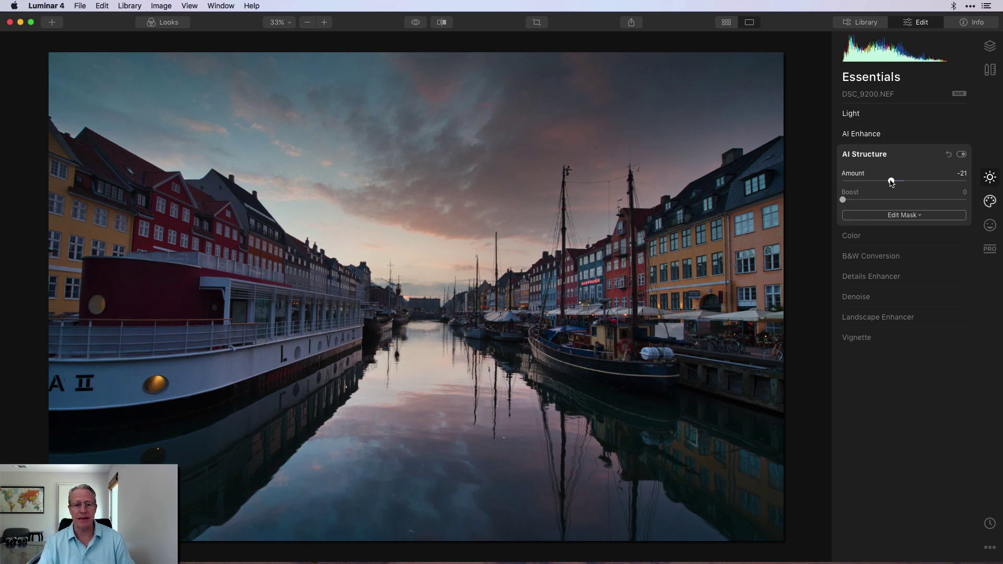
Step: In Color, boost Vibrance to 12 and desaturate the blue range to -30
left_click(856, 240)
left_click_drag(905, 219, 913, 203)
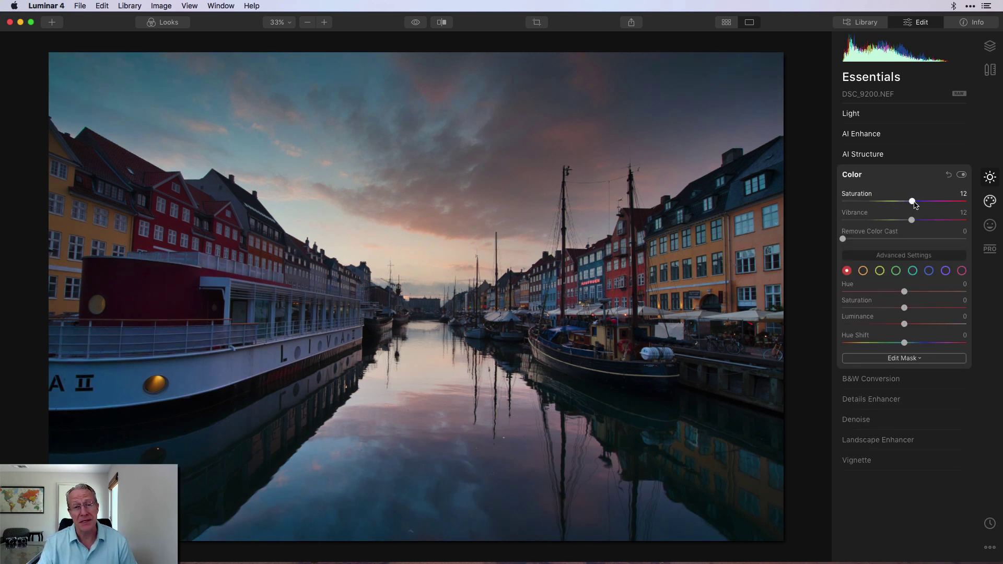
left_click(929, 271)
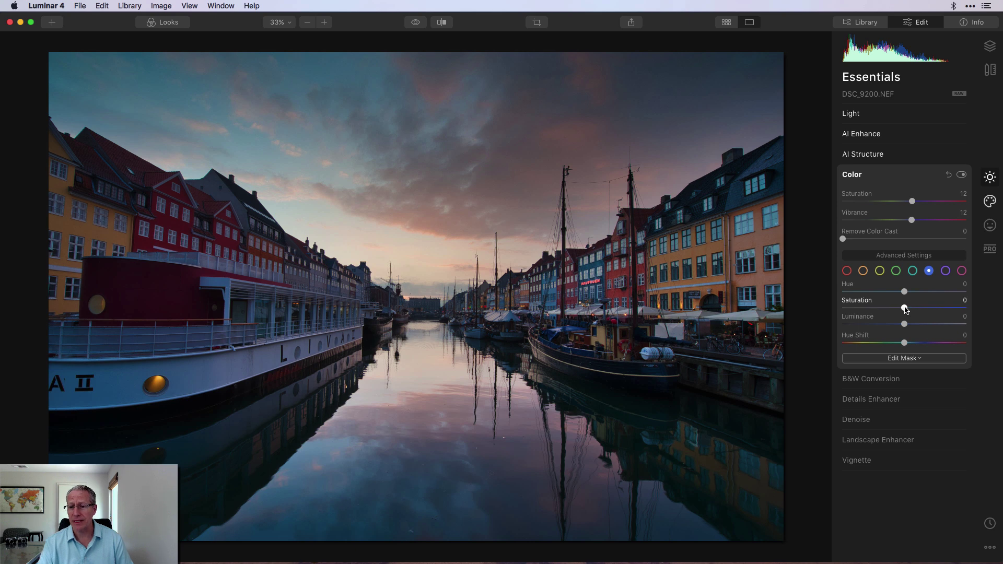
left_click_drag(905, 309, 886, 310)
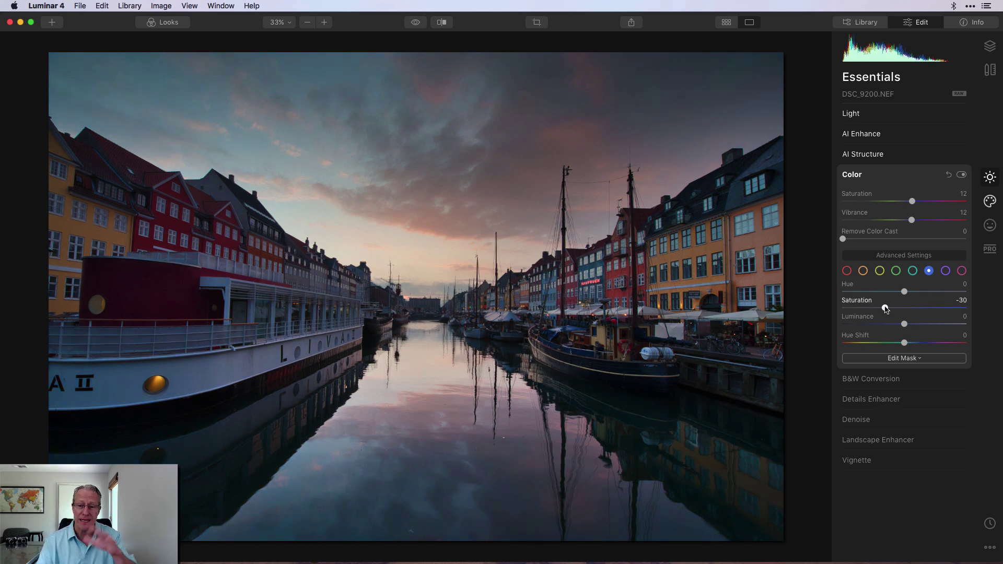
Step: Warm the photo with Golden Hour 35 and add a Mystical look at 34
left_click(872, 443)
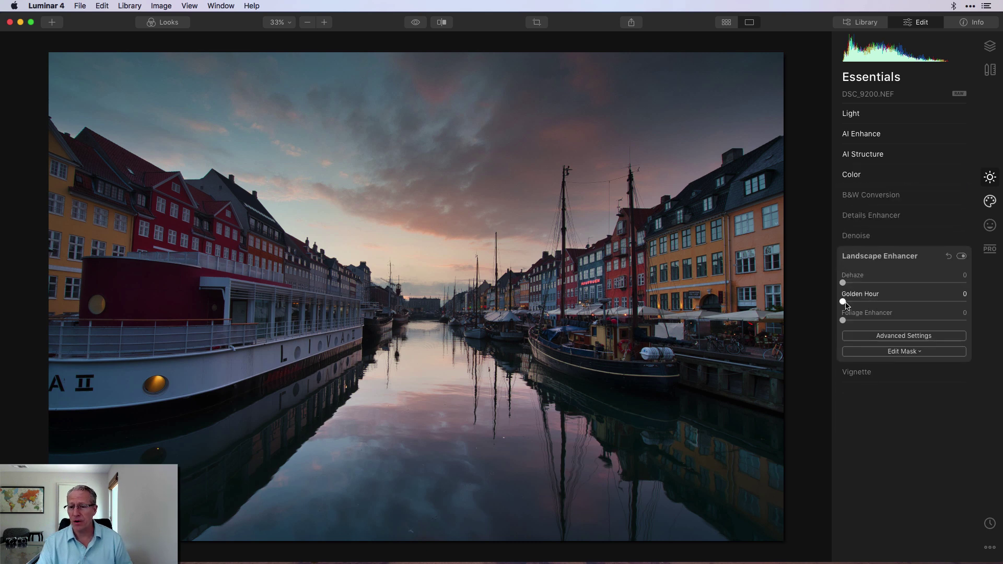
left_click_drag(843, 302, 889, 302)
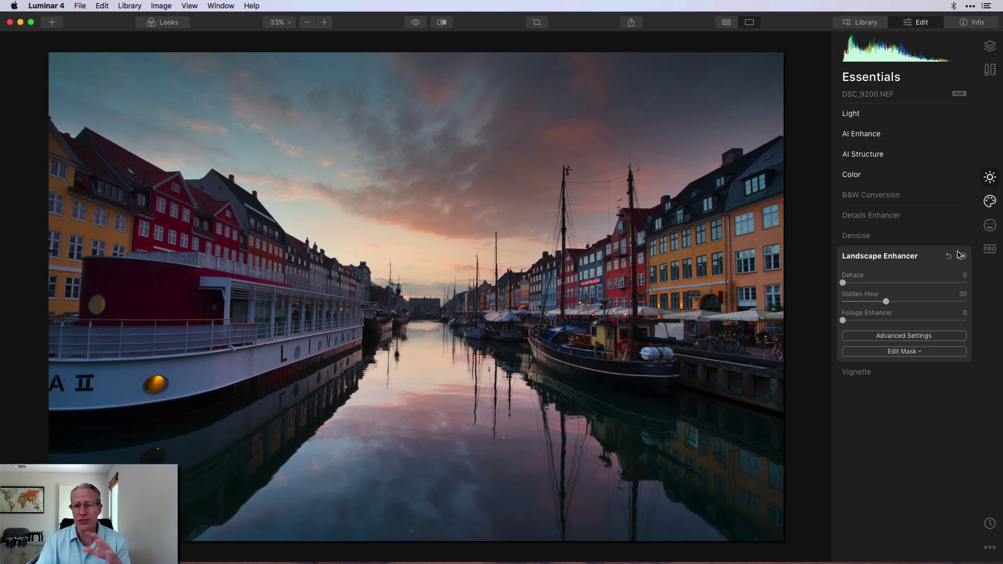
left_click(990, 201)
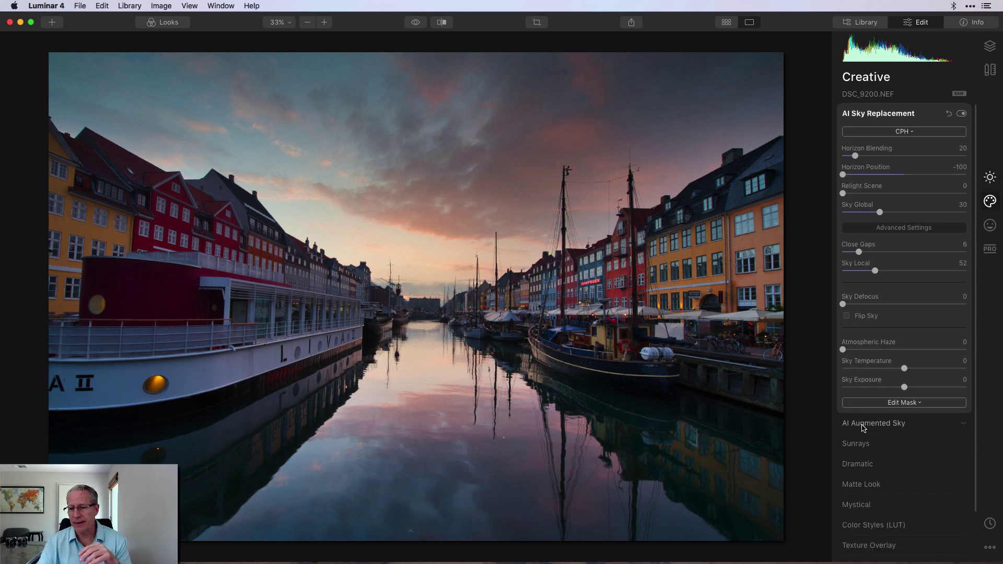
left_click(857, 505)
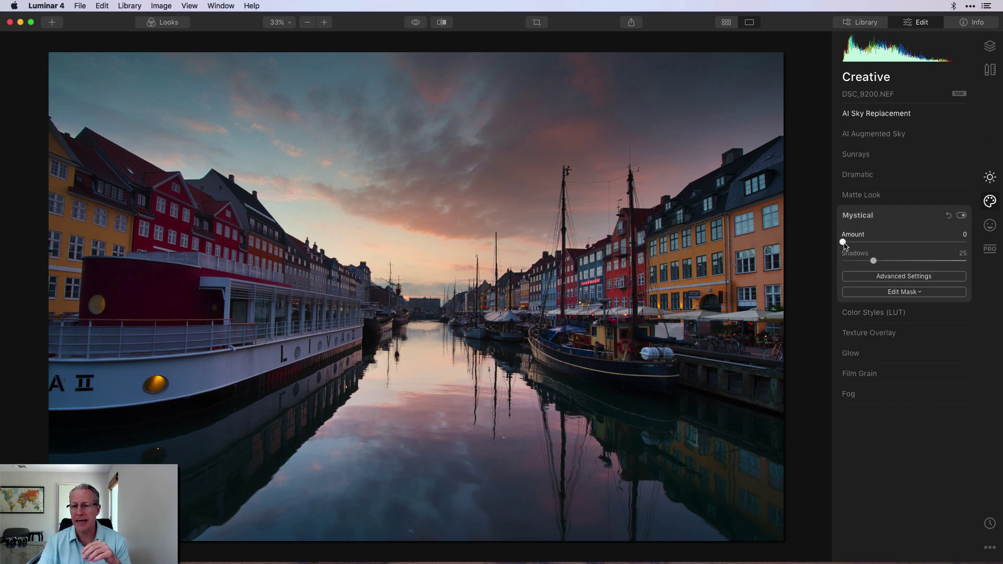
left_click_drag(843, 238, 876, 213)
left_click(990, 225)
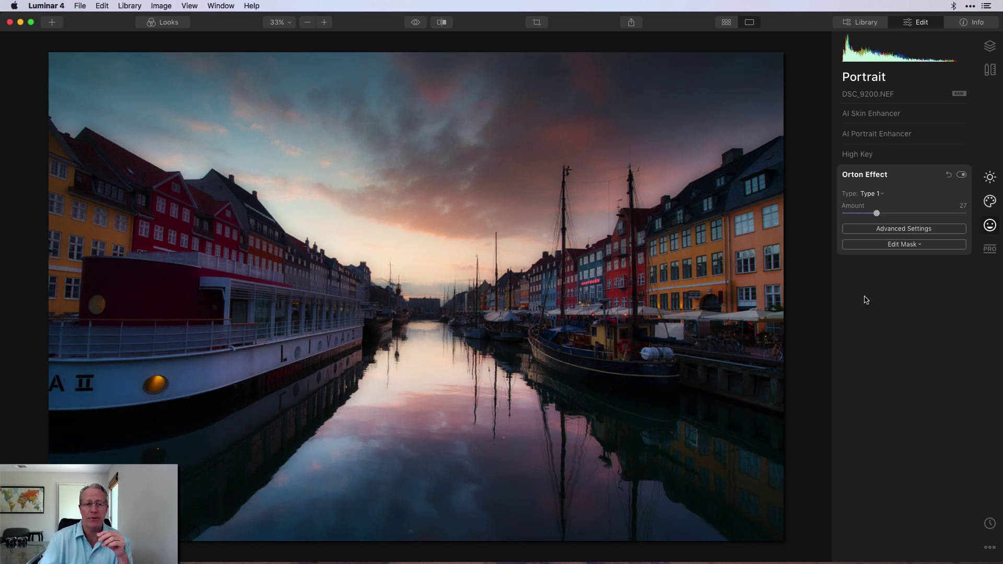
Step: Add a new adjustment layer with an Adjustable Gradient whose bottom Warmth is 42
left_click(990, 47)
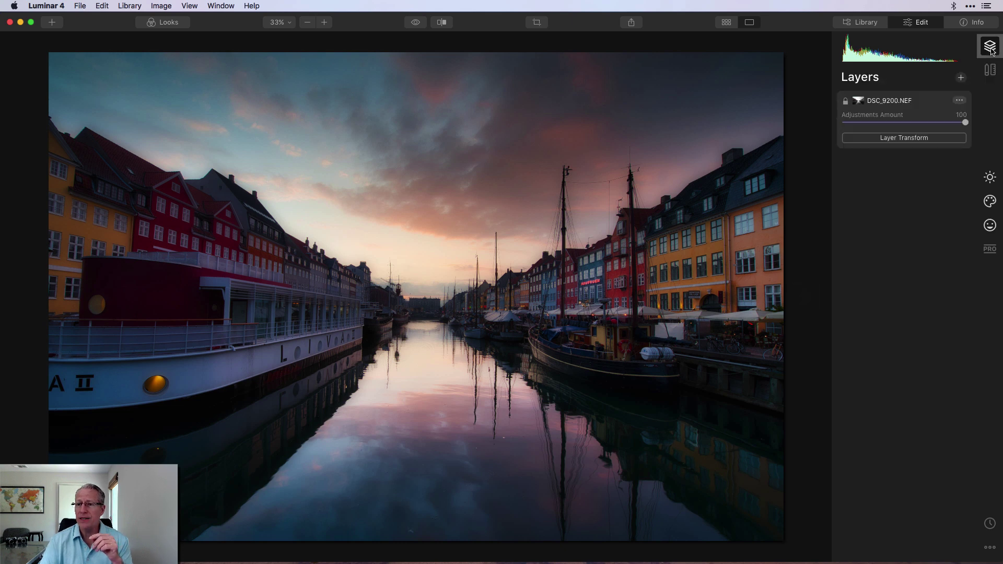
left_click(961, 77)
left_click(907, 92)
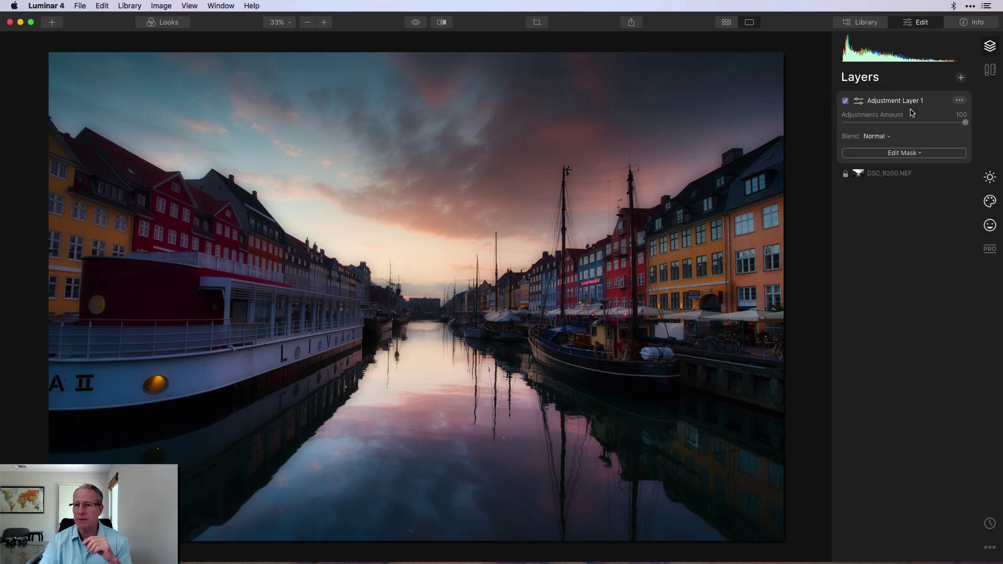
left_click(990, 249)
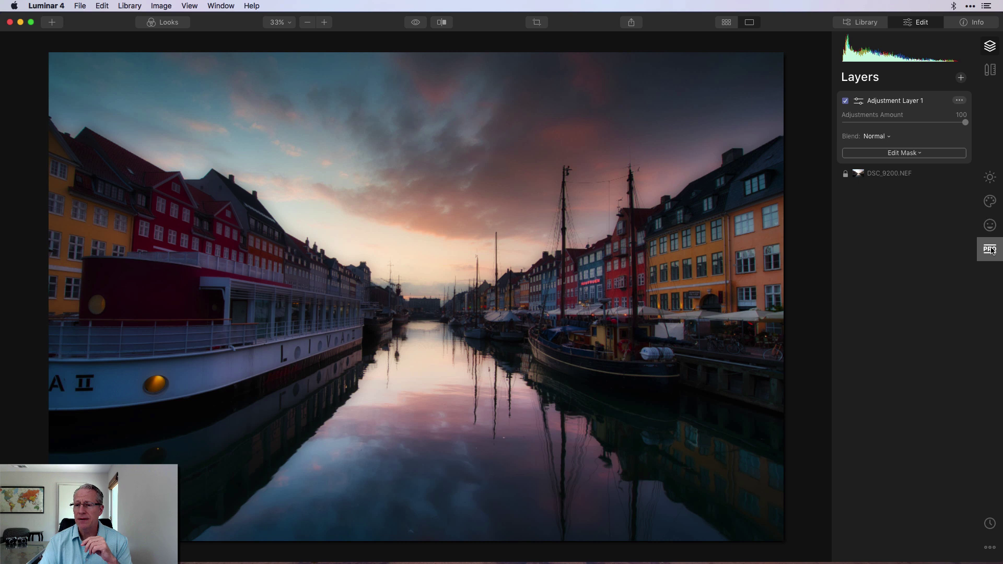
left_click(902, 134)
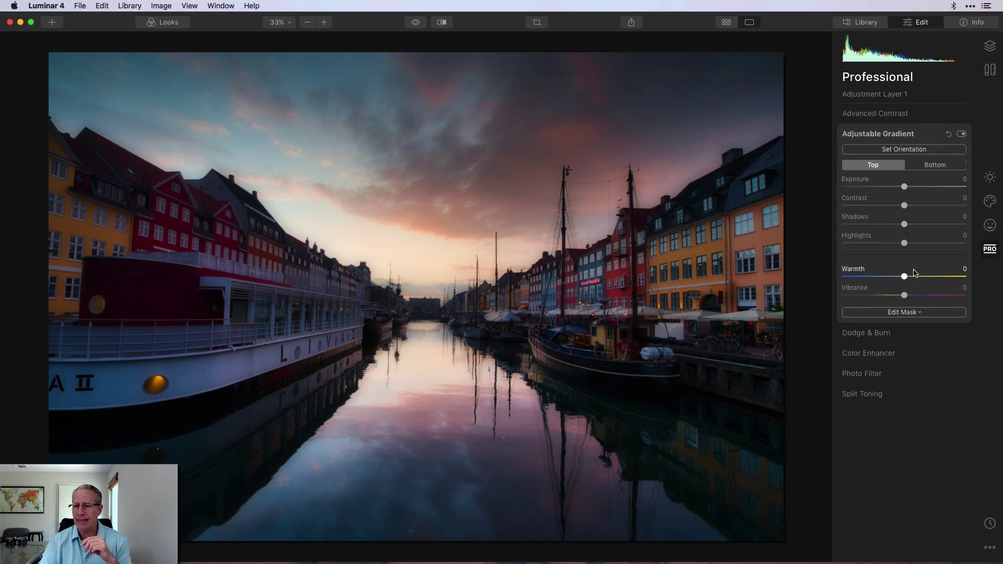
left_click(935, 164)
left_click_drag(905, 277, 931, 274)
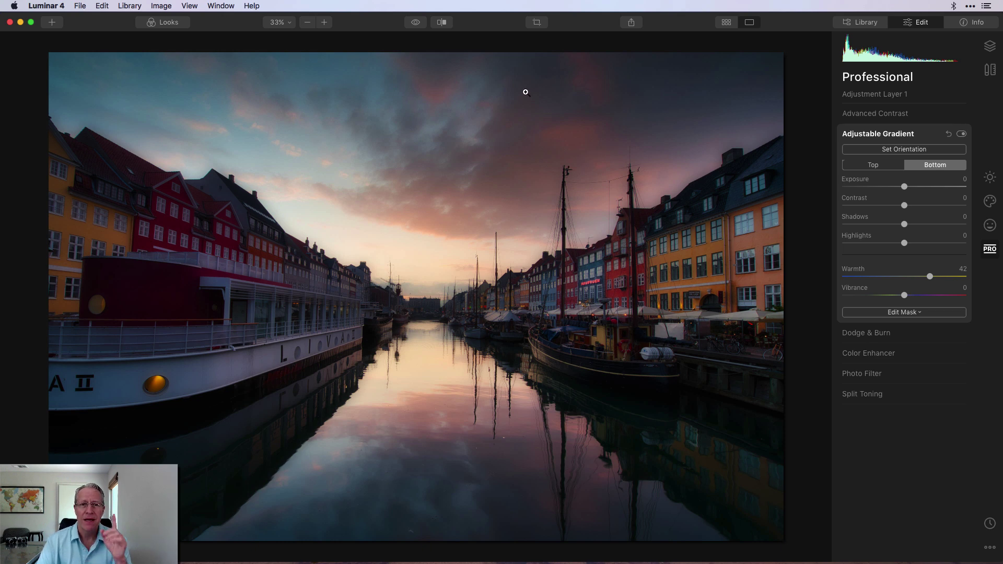
left_click(418, 24)
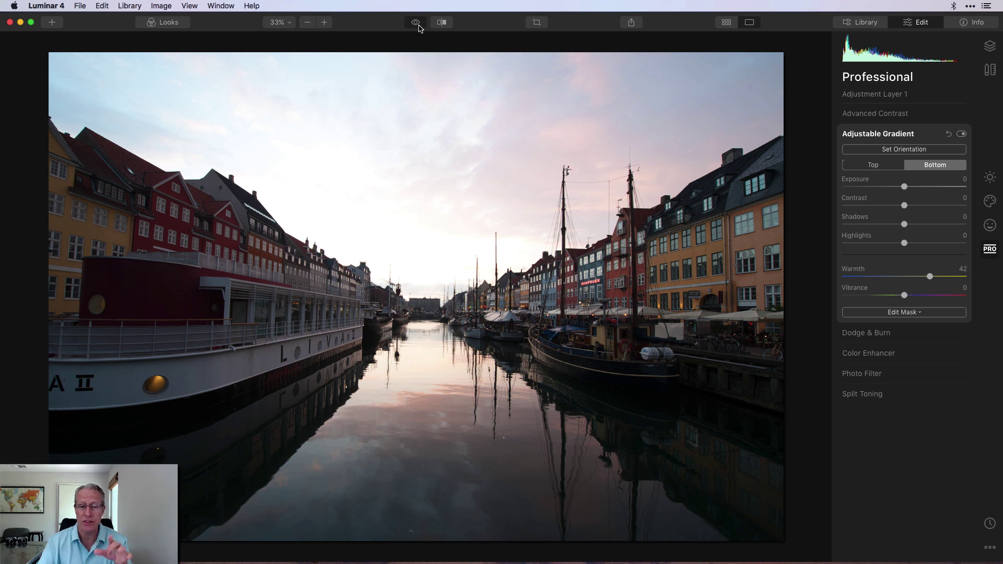
Step: Return to the edited version and raise the gradient's top-half Shadows to 19
left_click(417, 24)
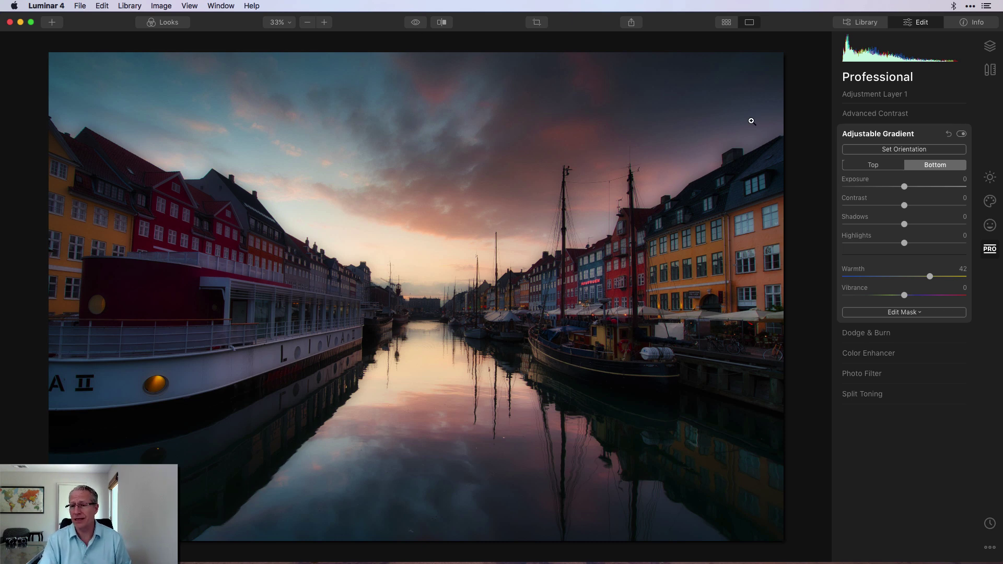
left_click(882, 167)
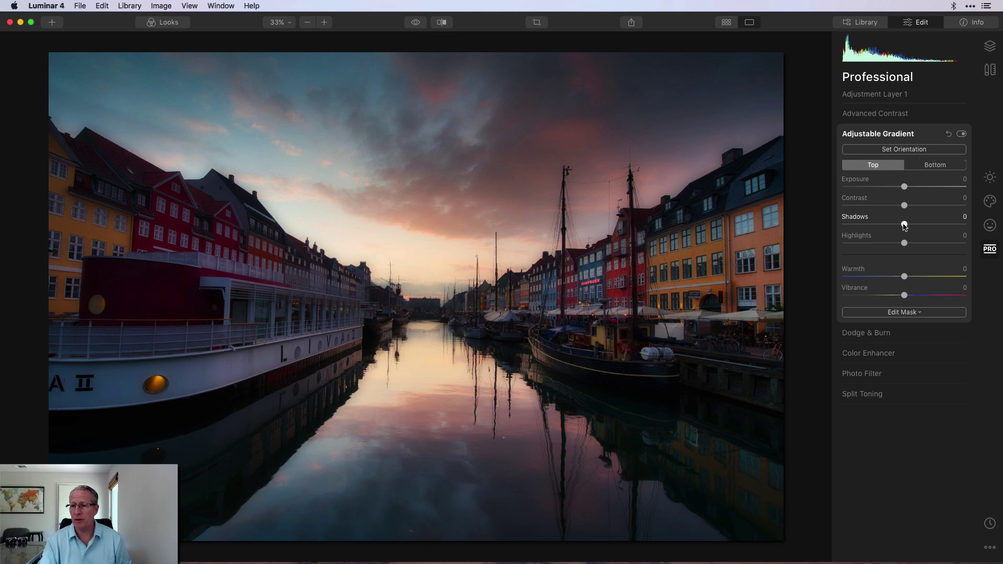
left_click_drag(904, 225, 917, 226)
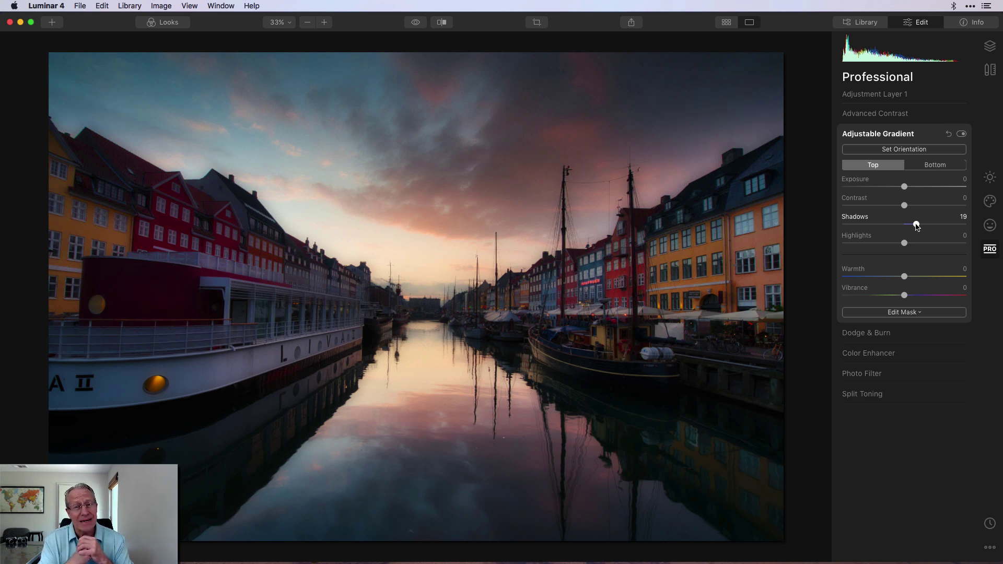